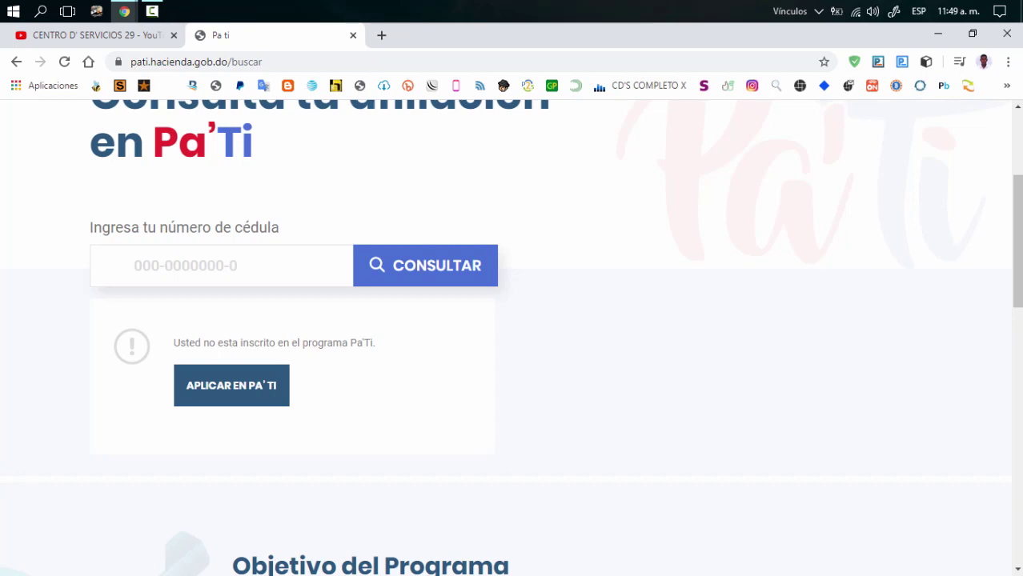
Step: Start a Pa'Ti application, read through the eligibility conditions and continue to the form
click(262, 391)
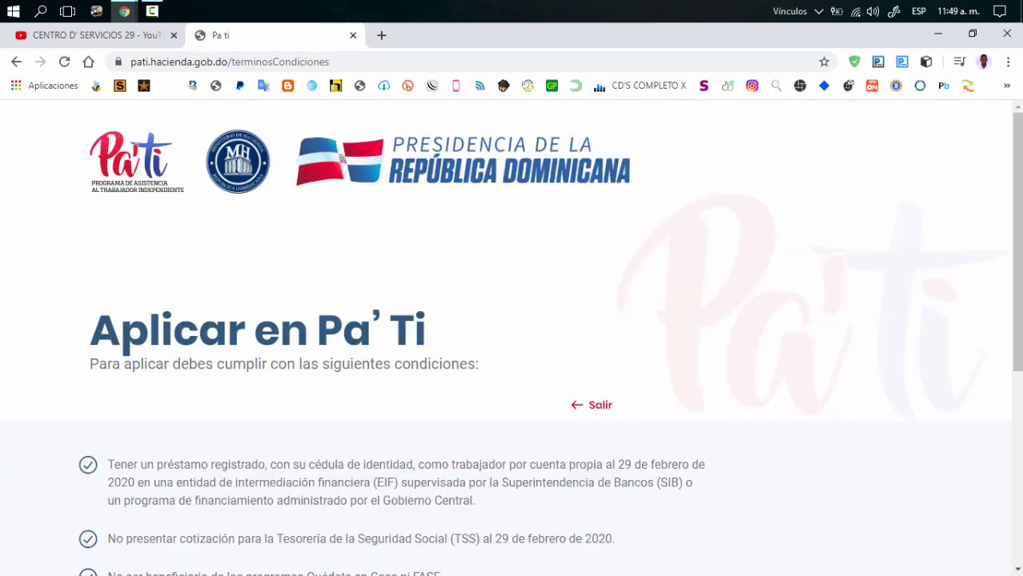
scroll(512, 344, down, 2)
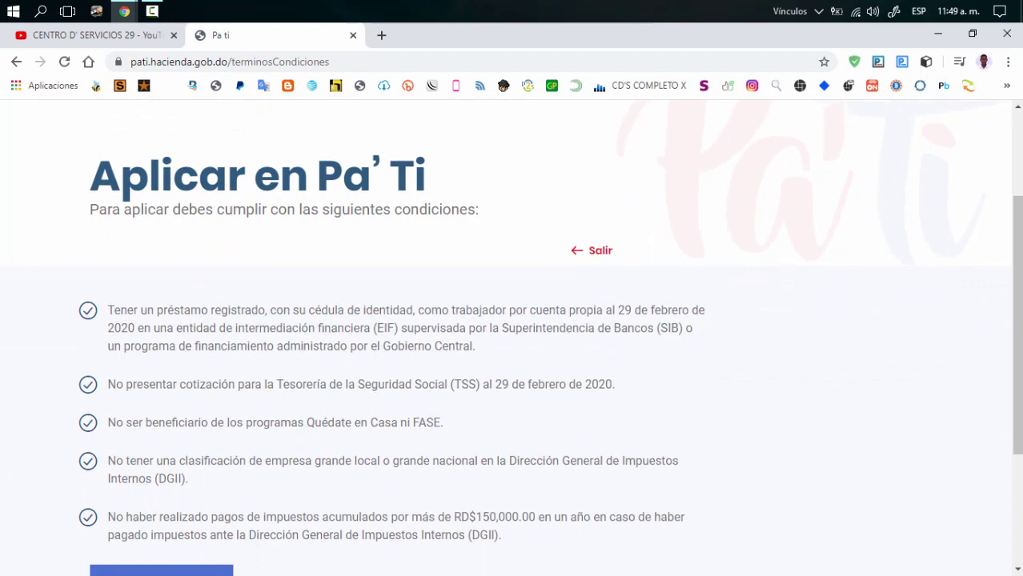
scroll(512, 333, down, 2)
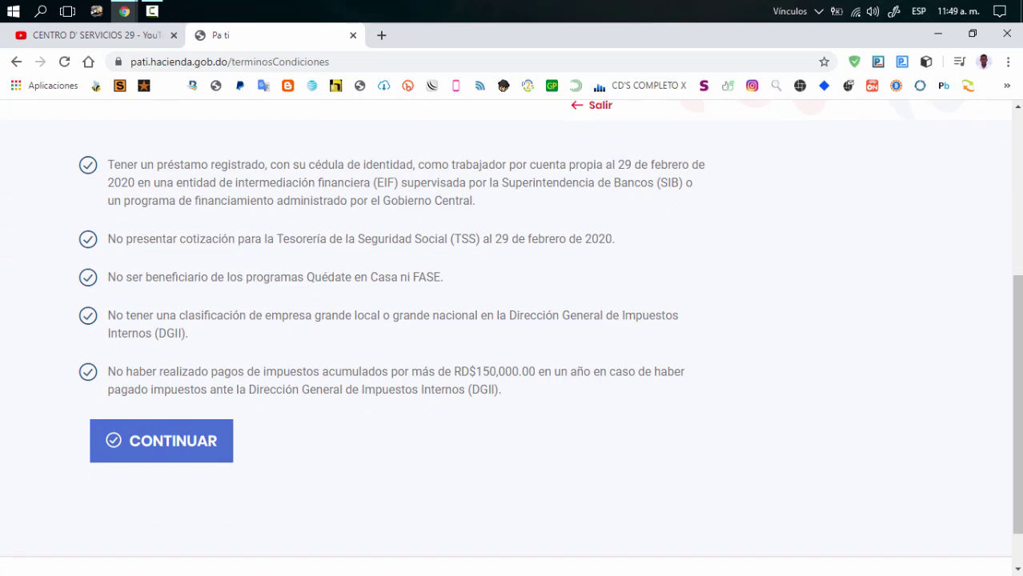
scroll(510, 328, up, 1)
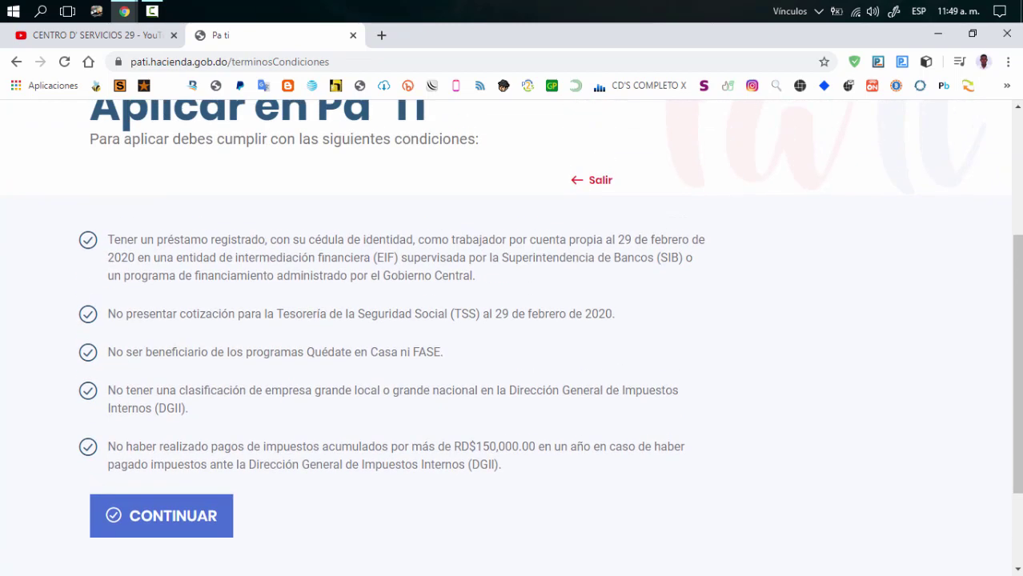
click(88, 240)
click(180, 514)
Step: Choose CEDULA as the document type and enter the applicant's cédula number
scroll(187, 277, down, 3)
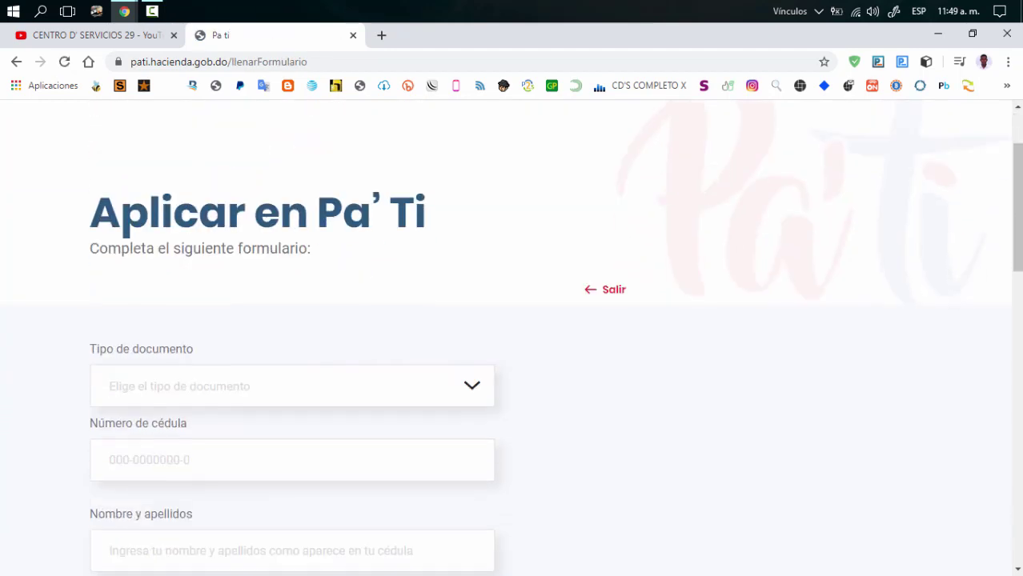
click(188, 276)
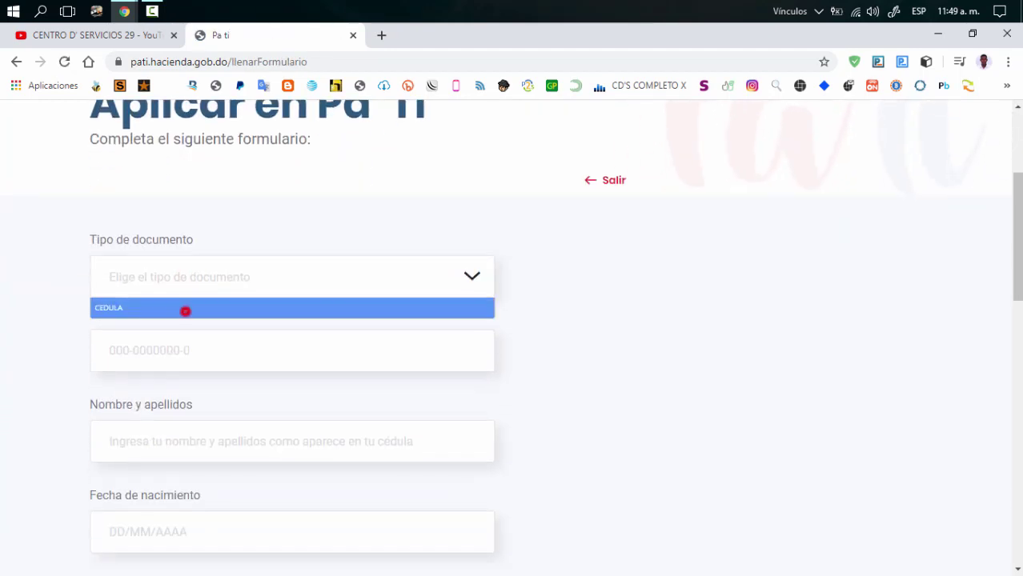
click(187, 311)
click(185, 342)
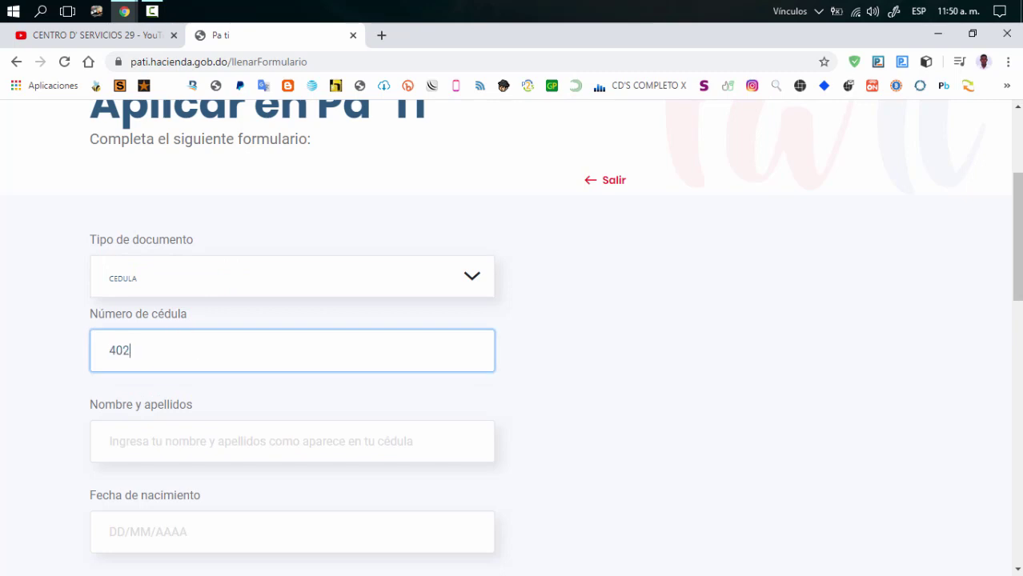
scroll(176, 284, down, 2)
click(176, 284)
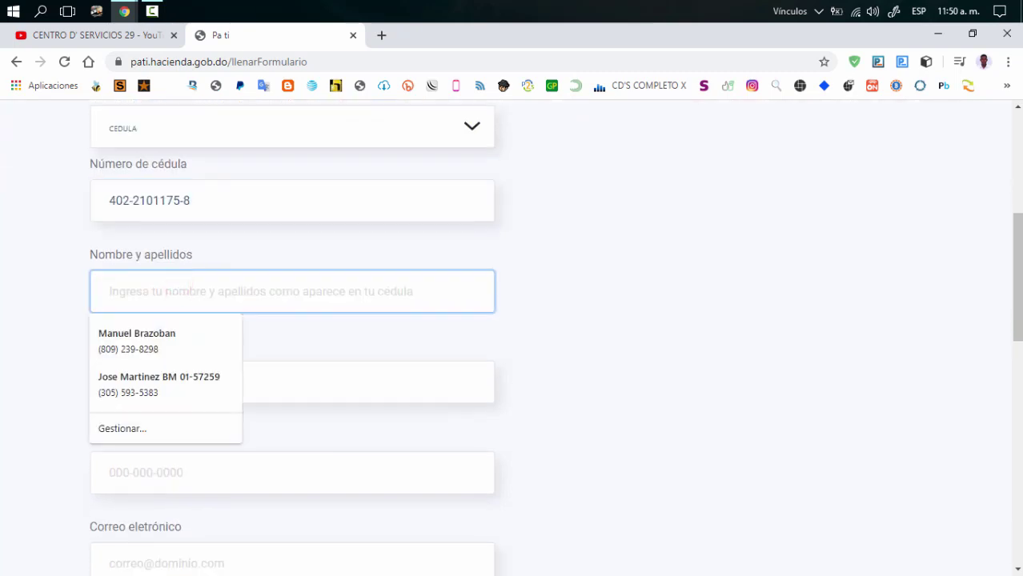
click(212, 344)
click(198, 381)
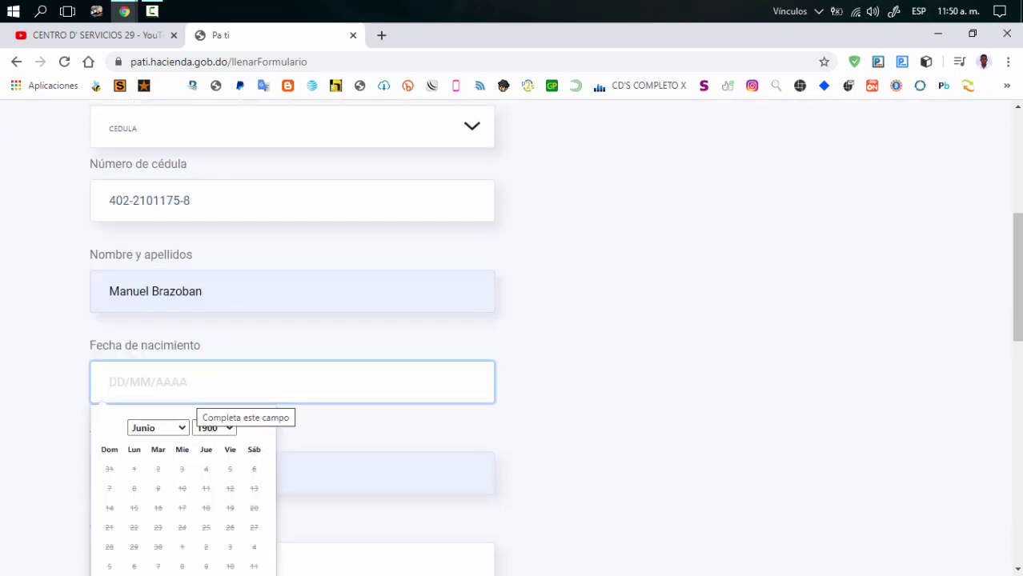
click(160, 428)
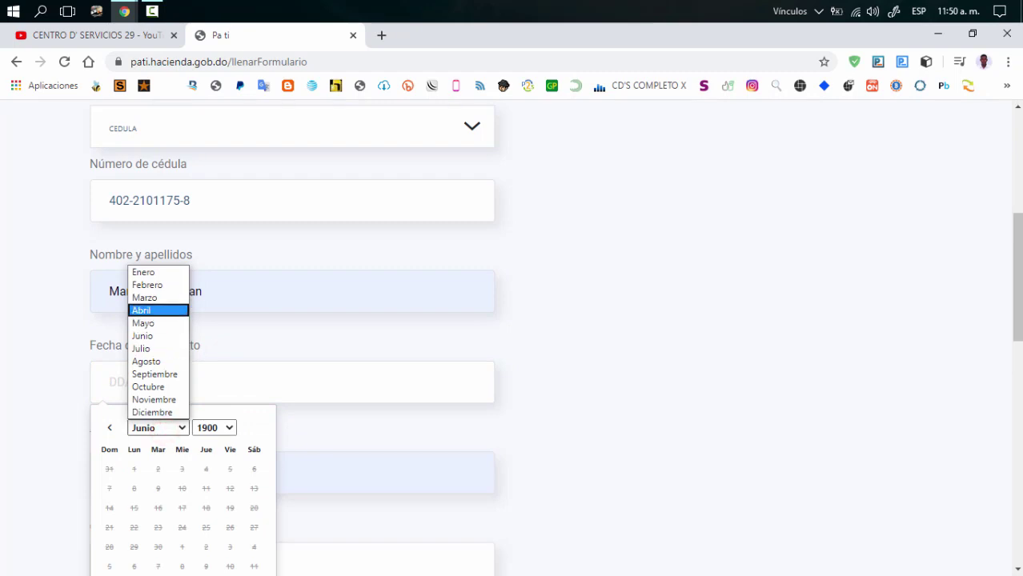
click(160, 310)
click(212, 427)
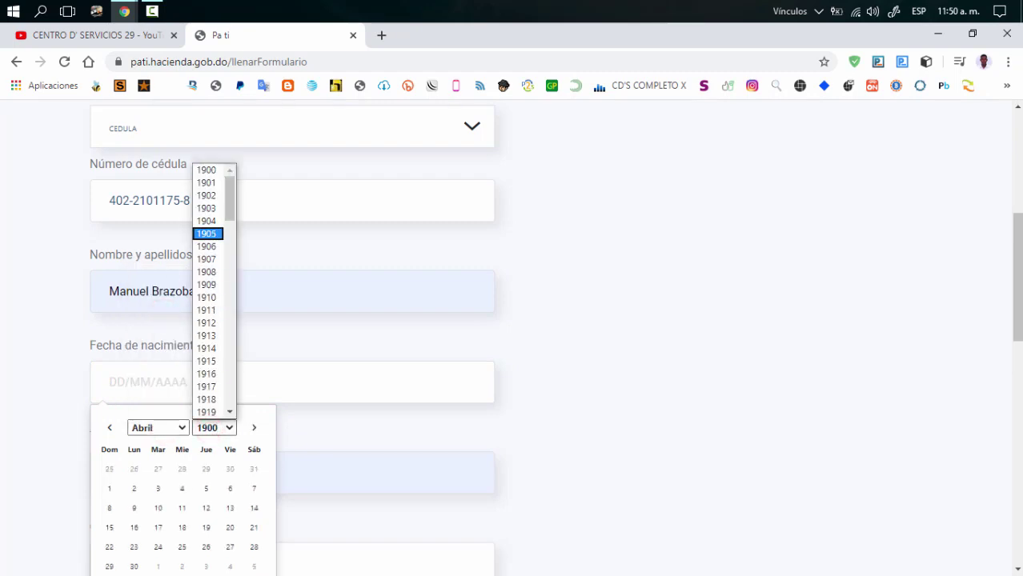
drag(230, 214, 230, 383)
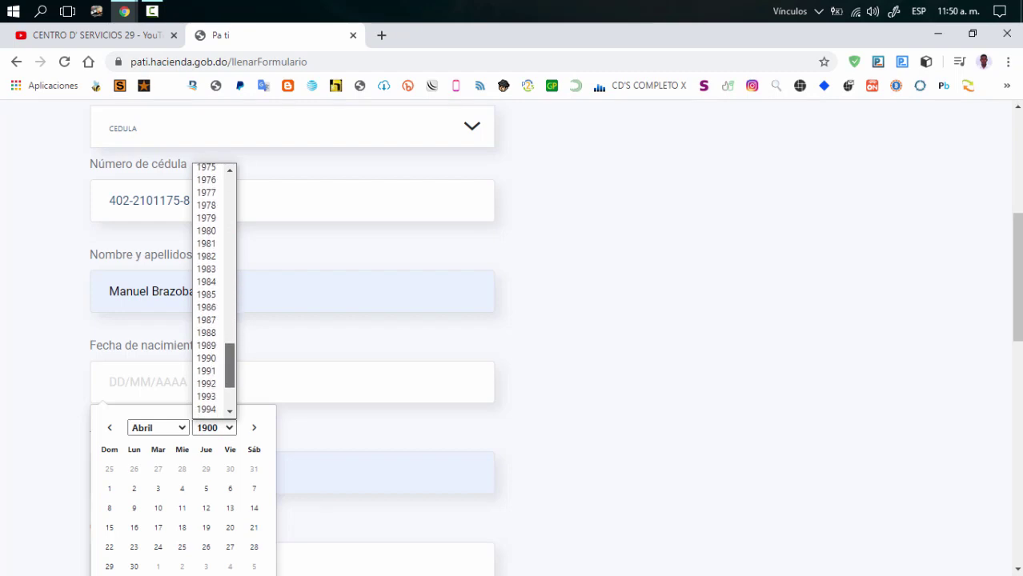
click(208, 374)
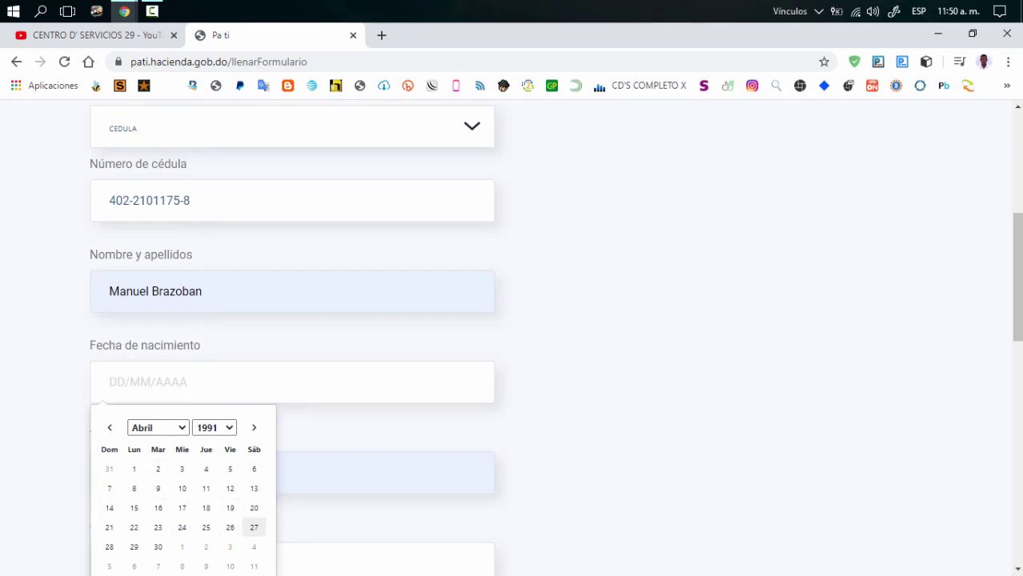
click(230, 528)
Step: Reload the application form page, which returns a 405 Method Not Allowed error
scroll(228, 529, down, 2)
scroll(187, 425, down, 1)
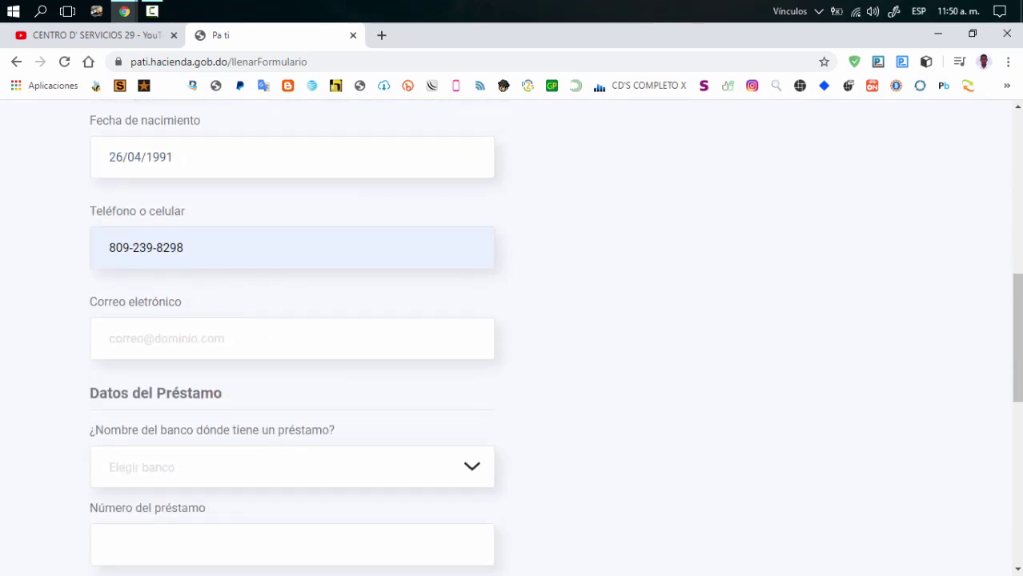
scroll(188, 425, up, 8)
scroll(187, 425, down, 4)
scroll(296, 336, down, 3)
scroll(296, 337, up, 5)
key(ctrl+l)
key(Return)
click(318, 62)
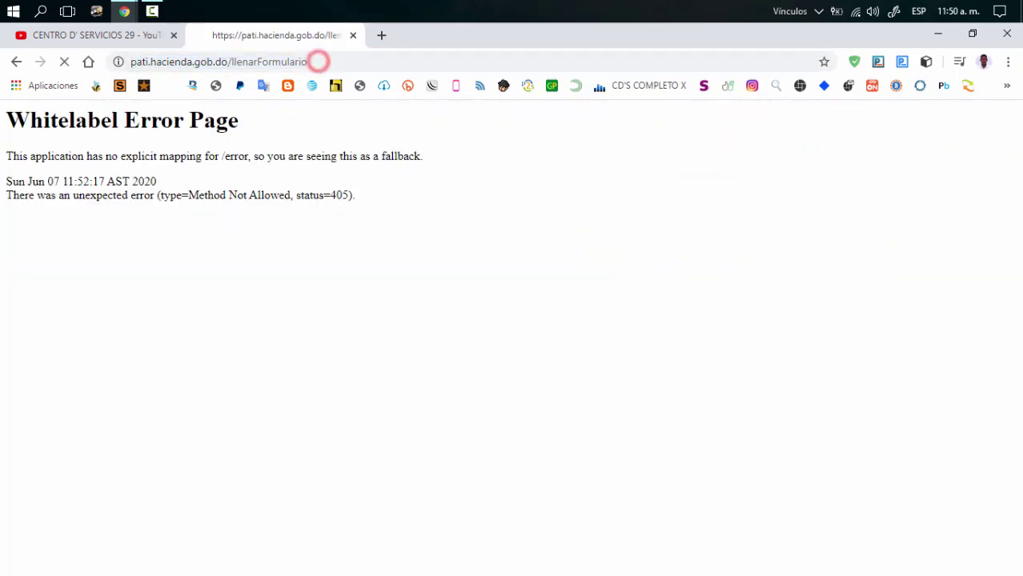
click(16, 62)
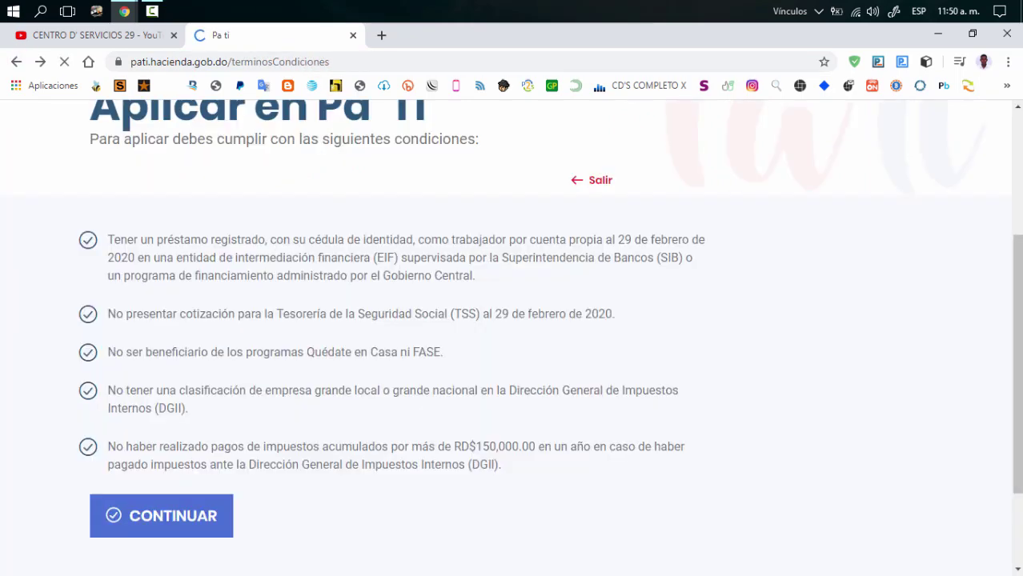
click(184, 372)
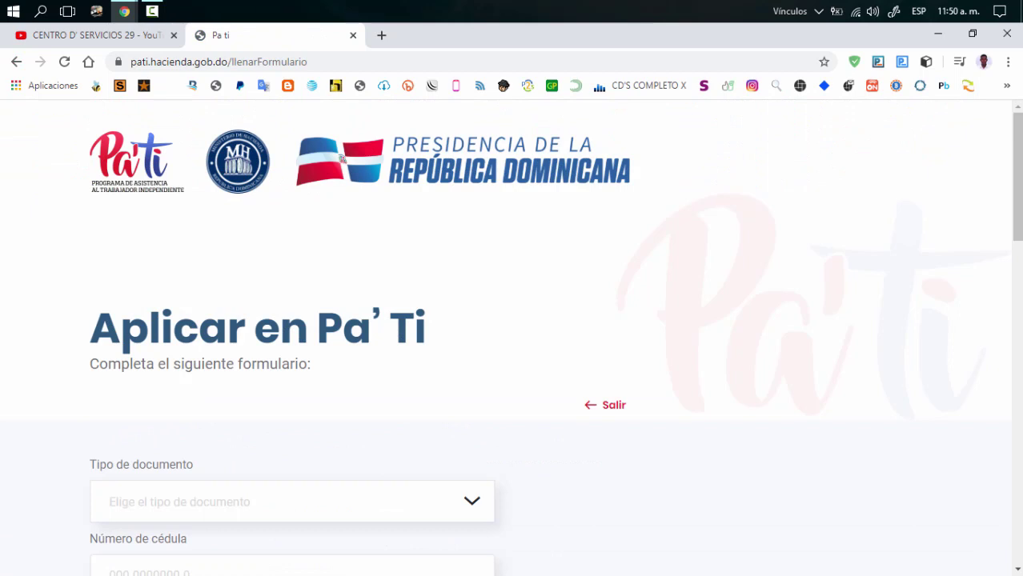
scroll(512, 336, down, 3)
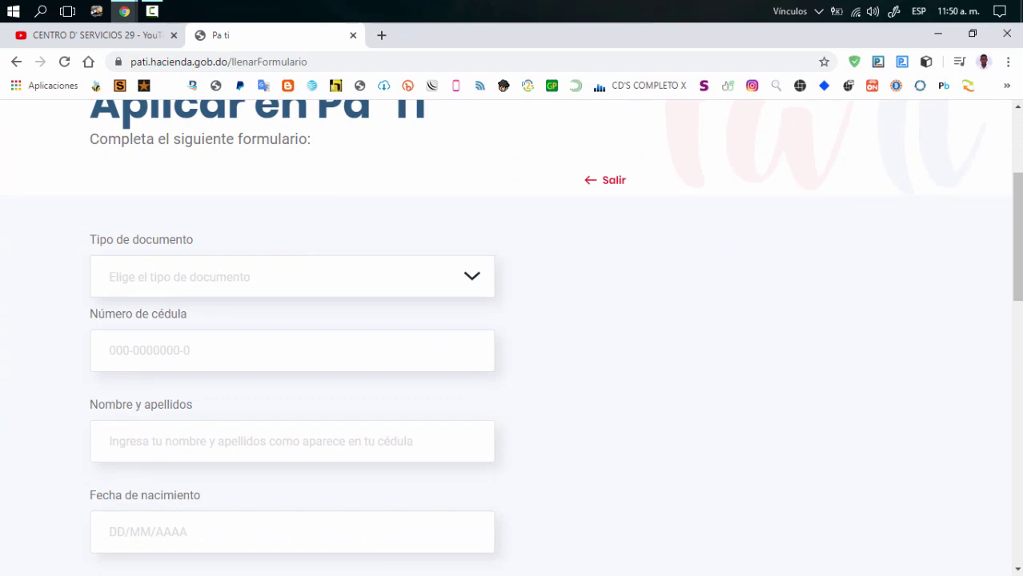
scroll(512, 336, up, 3)
scroll(512, 337, down, 2)
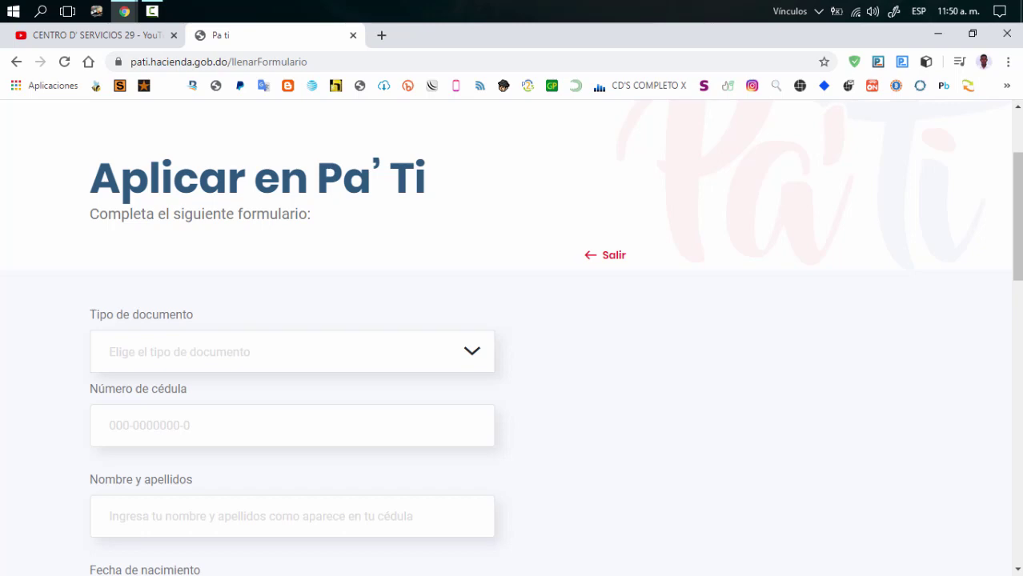
Step: Choose CEDULA as the document type, leaving the cédula and full name fields empty
click(215, 340)
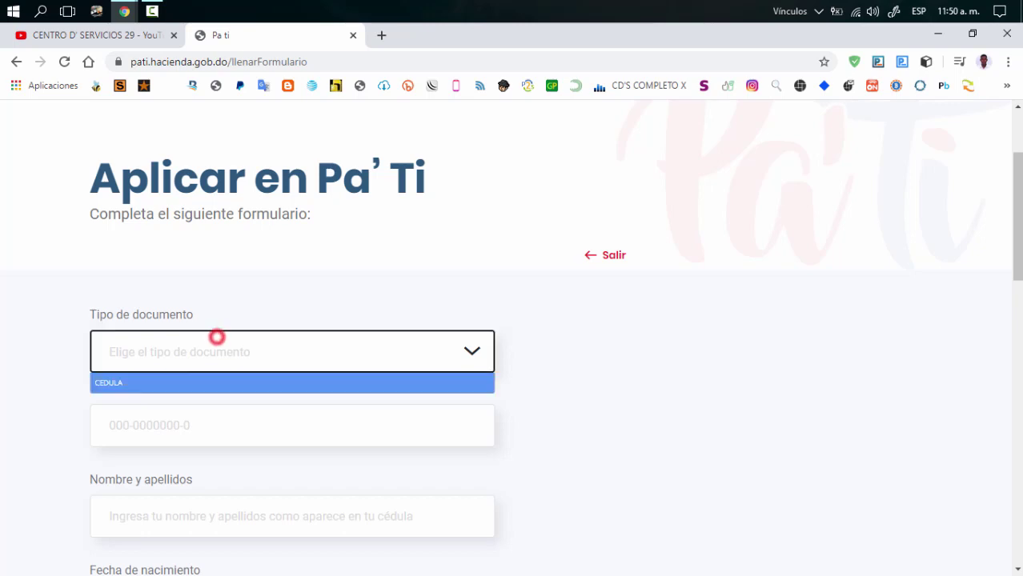
click(164, 384)
click(169, 425)
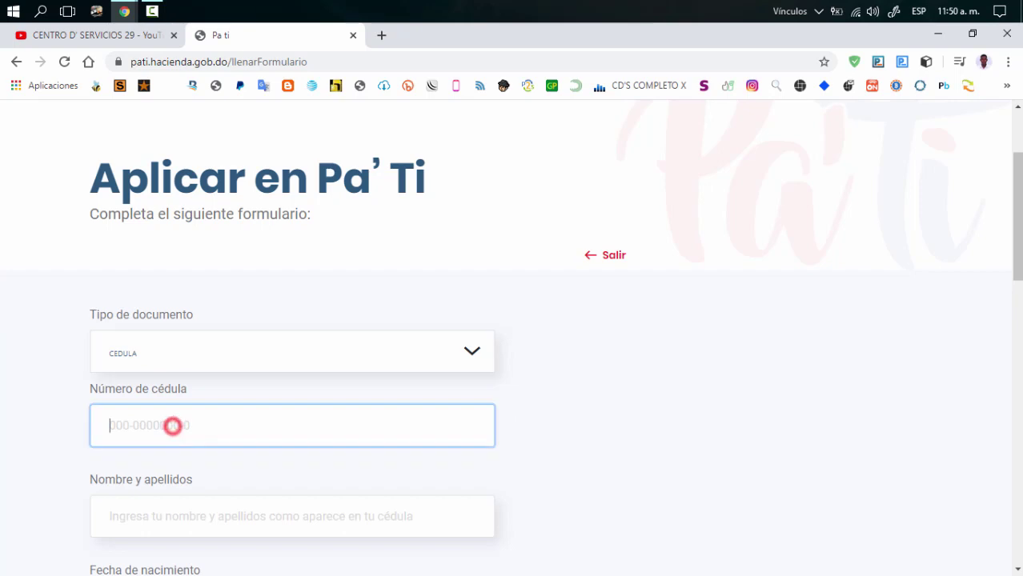
scroll(169, 425, down, 2)
click(162, 366)
key(Escape)
click(5, 358)
scroll(5, 359, down, 1)
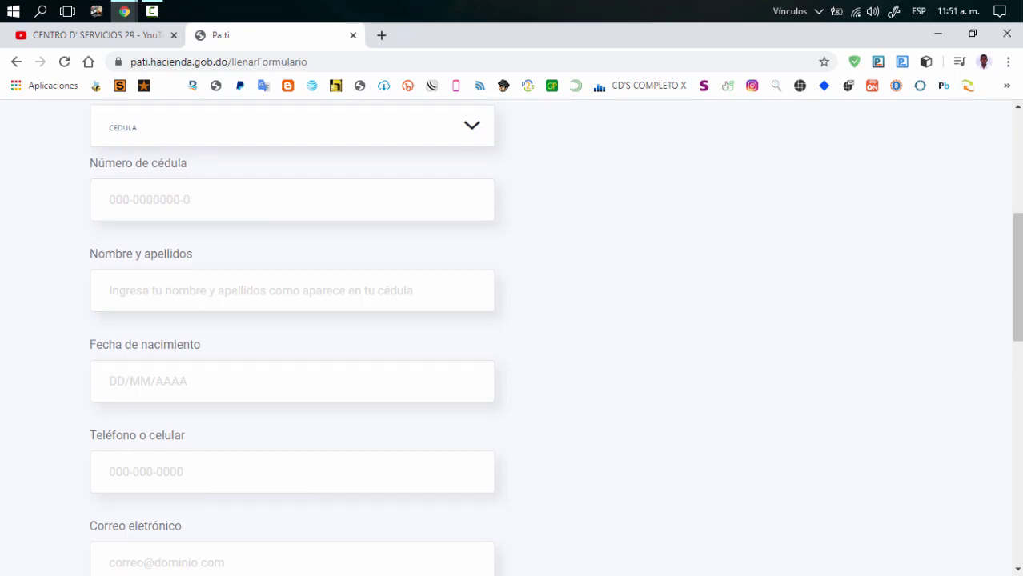
scroll(258, 480, down, 3)
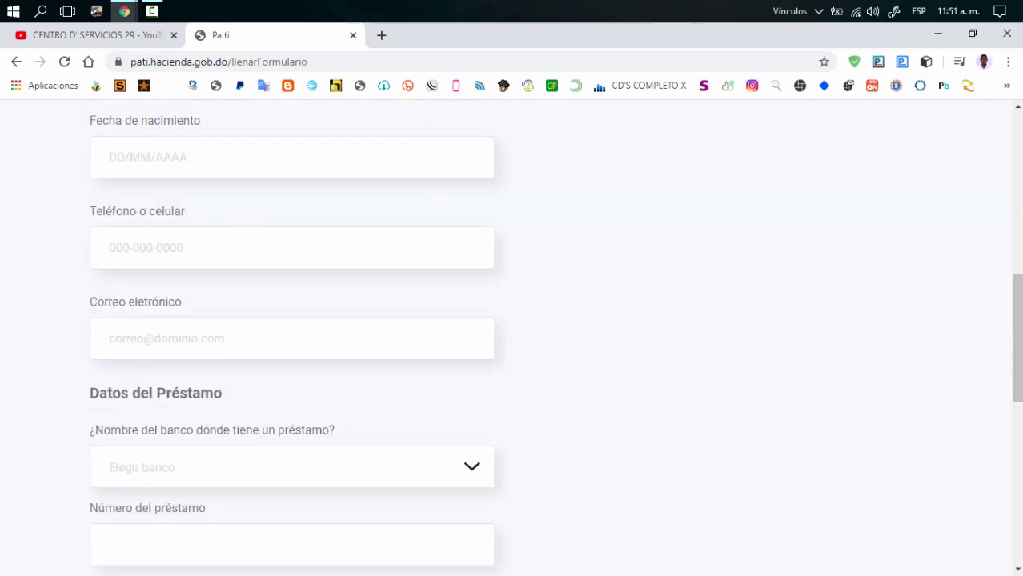
scroll(513, 336, down, 1)
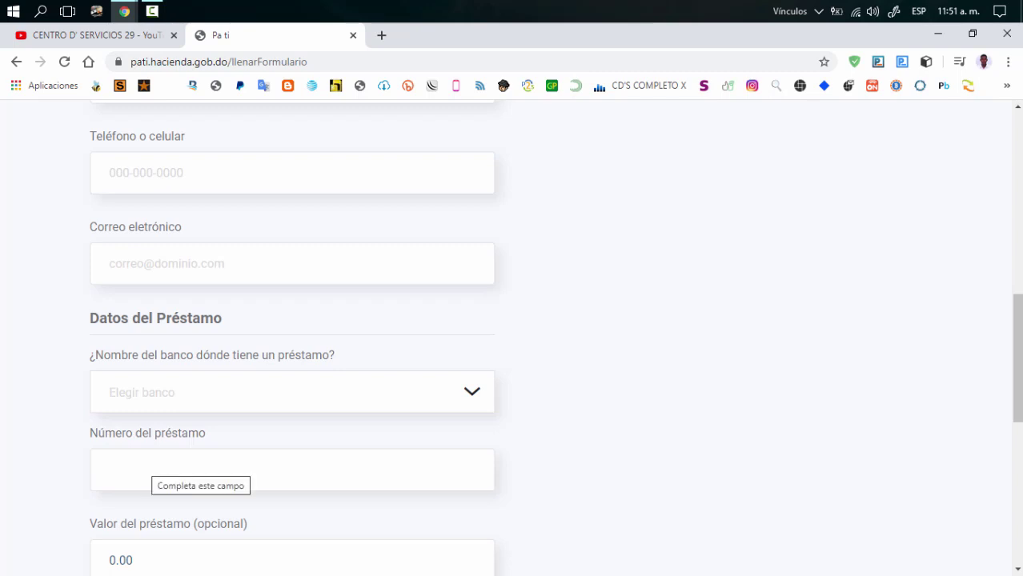
Step: Enter 10,000.00 as the loan value, leaving the bank and loan number unset
scroll(292, 472, down, 1)
click(206, 485)
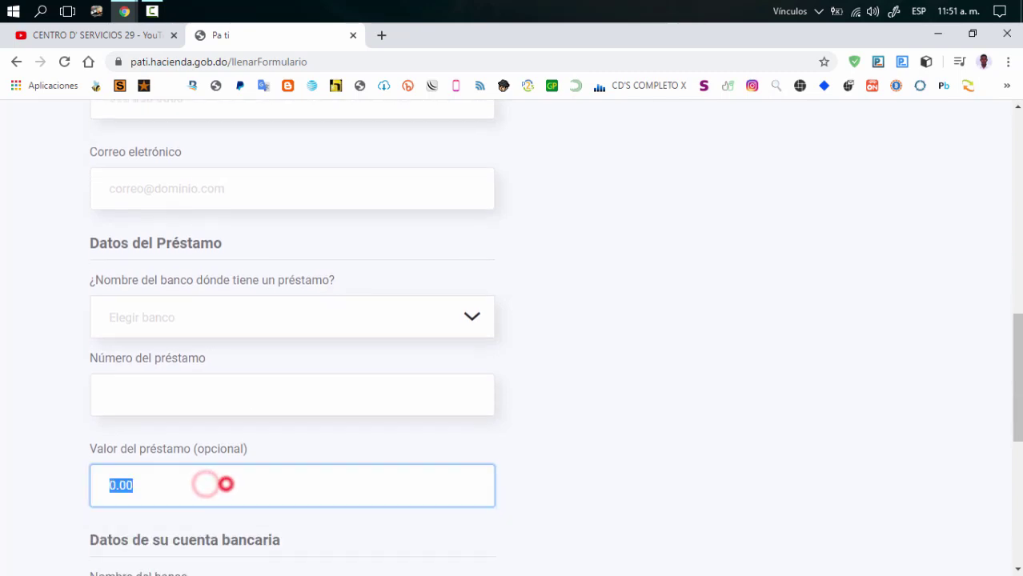
text(10.00)
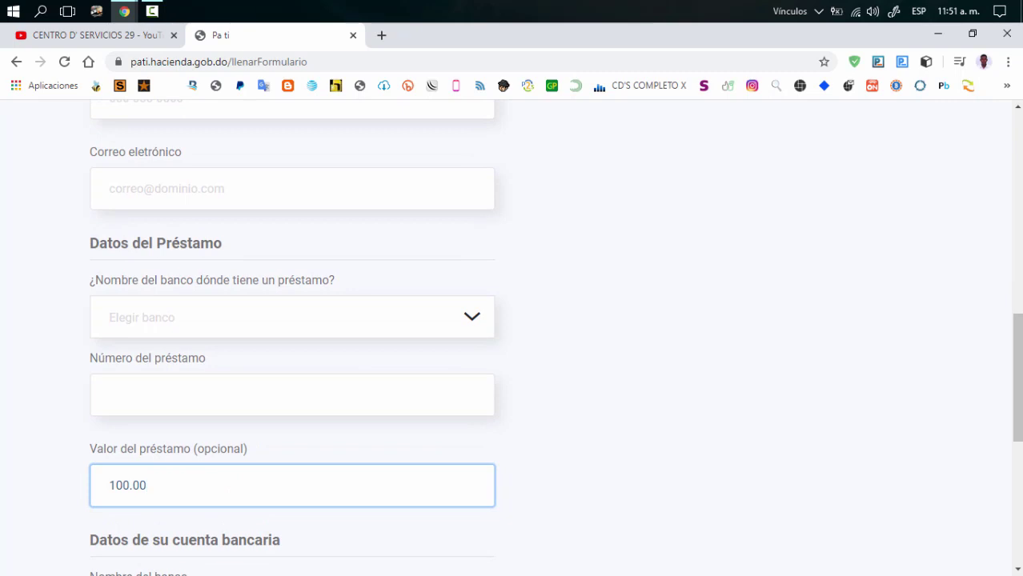
text(000)
scroll(512, 344, down, 2)
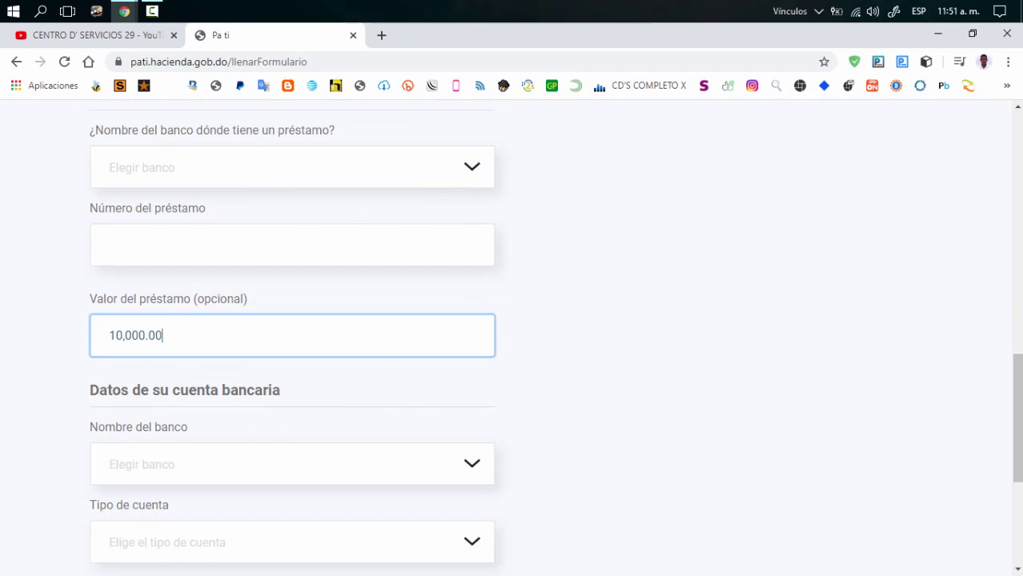
click(163, 426)
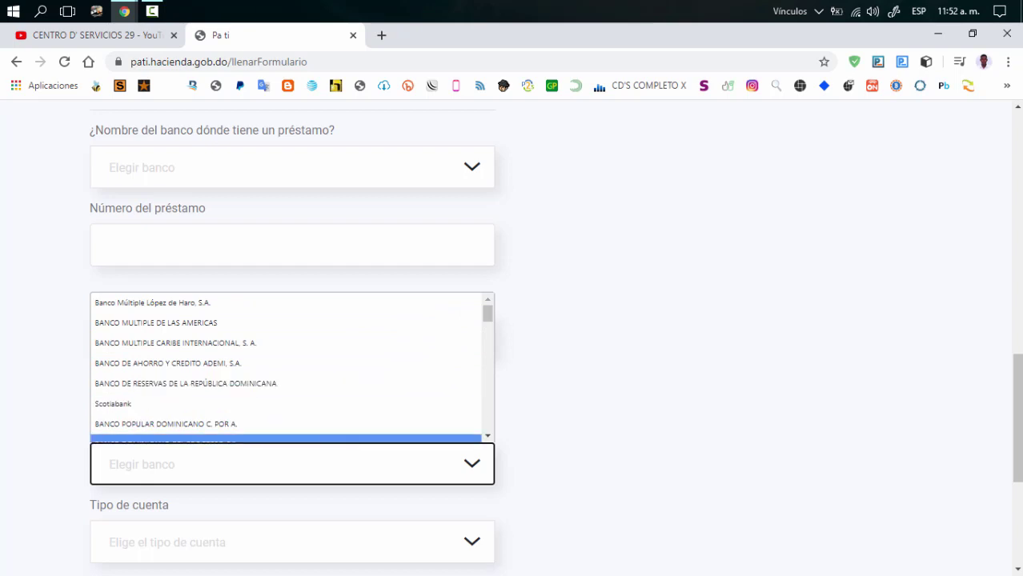
click(40, 411)
scroll(40, 410, down, 3)
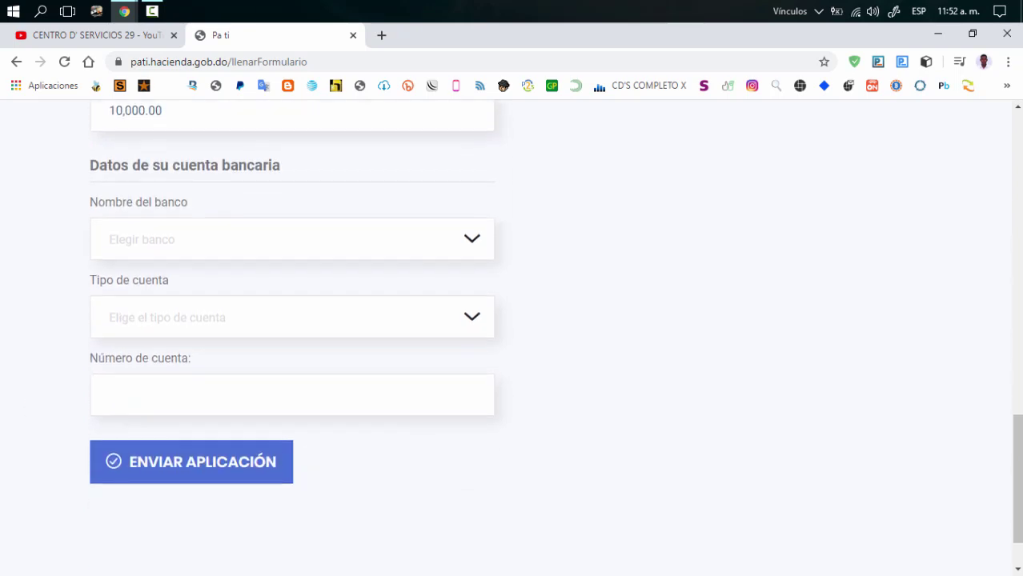
click(171, 405)
scroll(171, 404, down, 2)
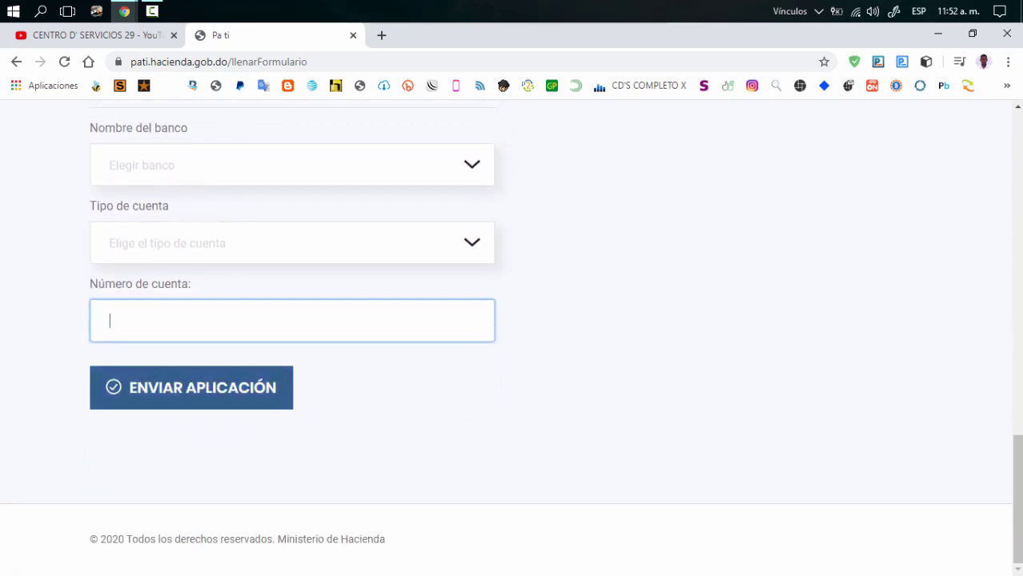
scroll(192, 387, up, 5)
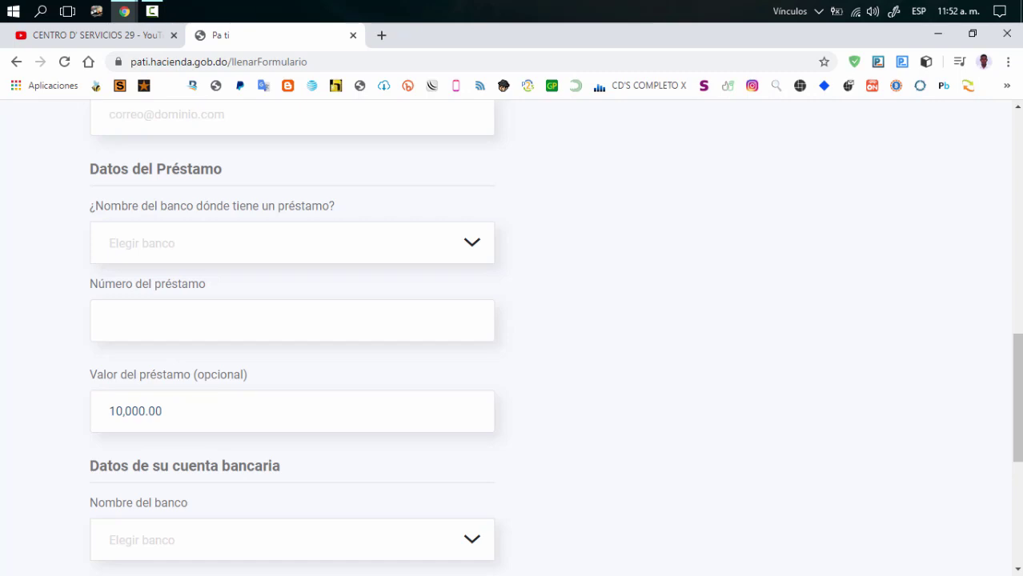
scroll(512, 336, up, 15)
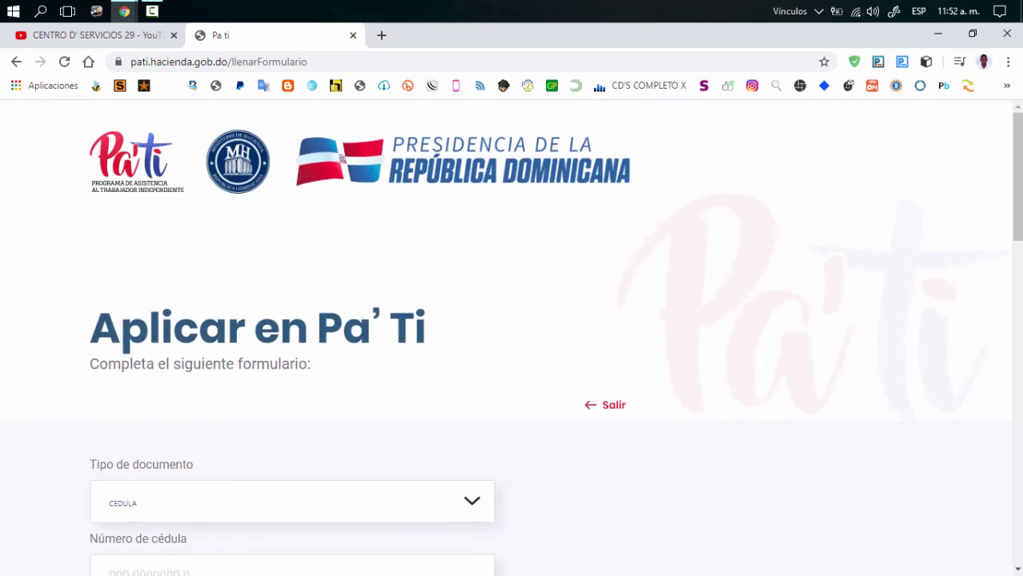